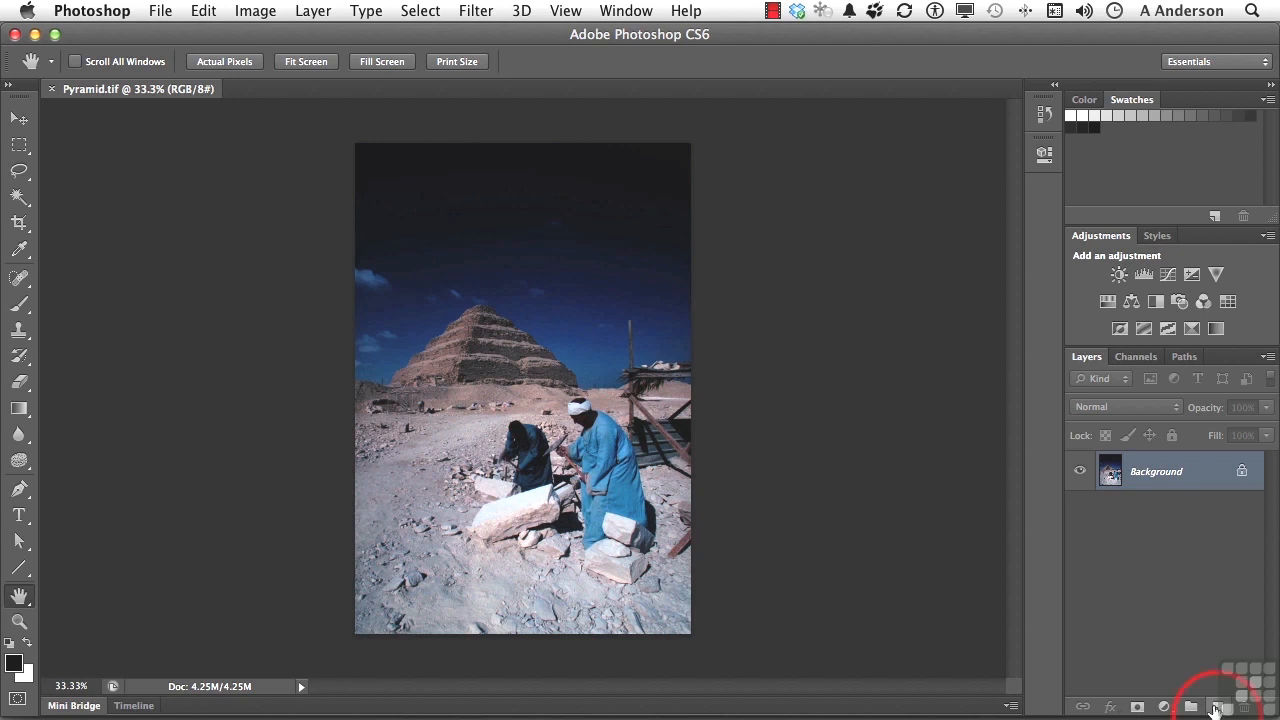
# Add a new empty layer above the Background and set its blend mode to Overlay.
pyautogui.click(1215, 708)
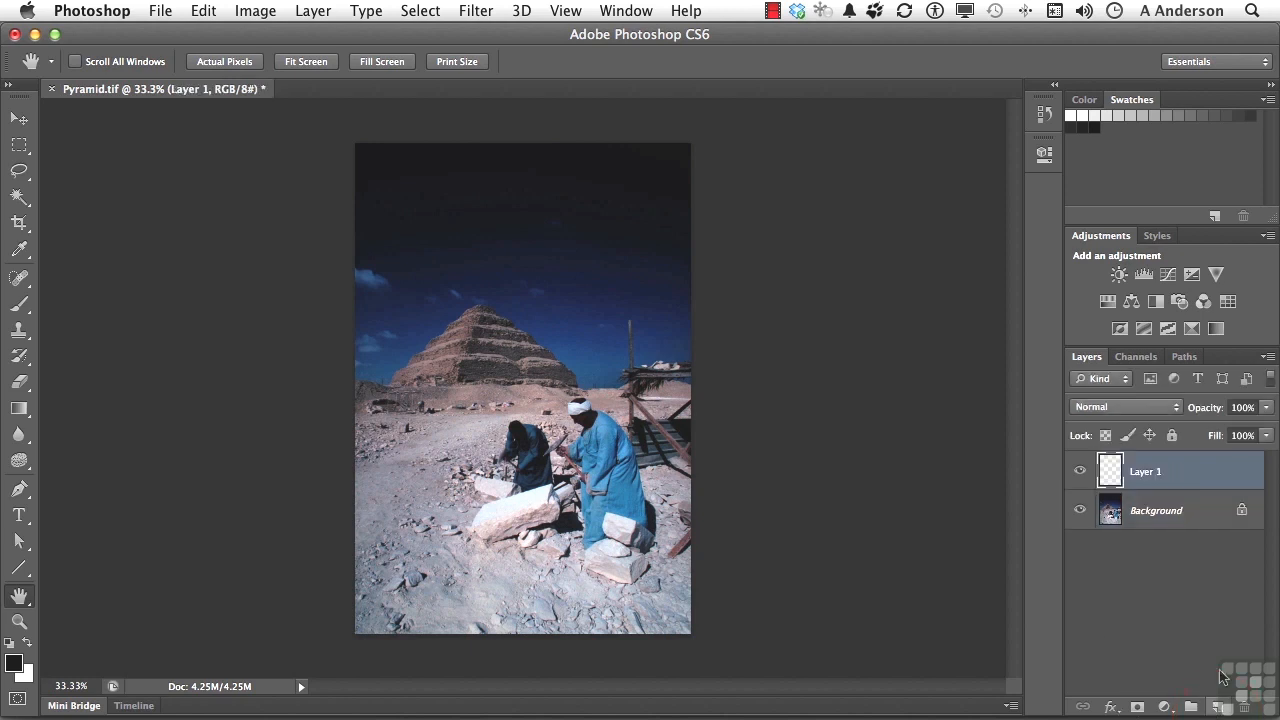
pyautogui.click(1140, 408)
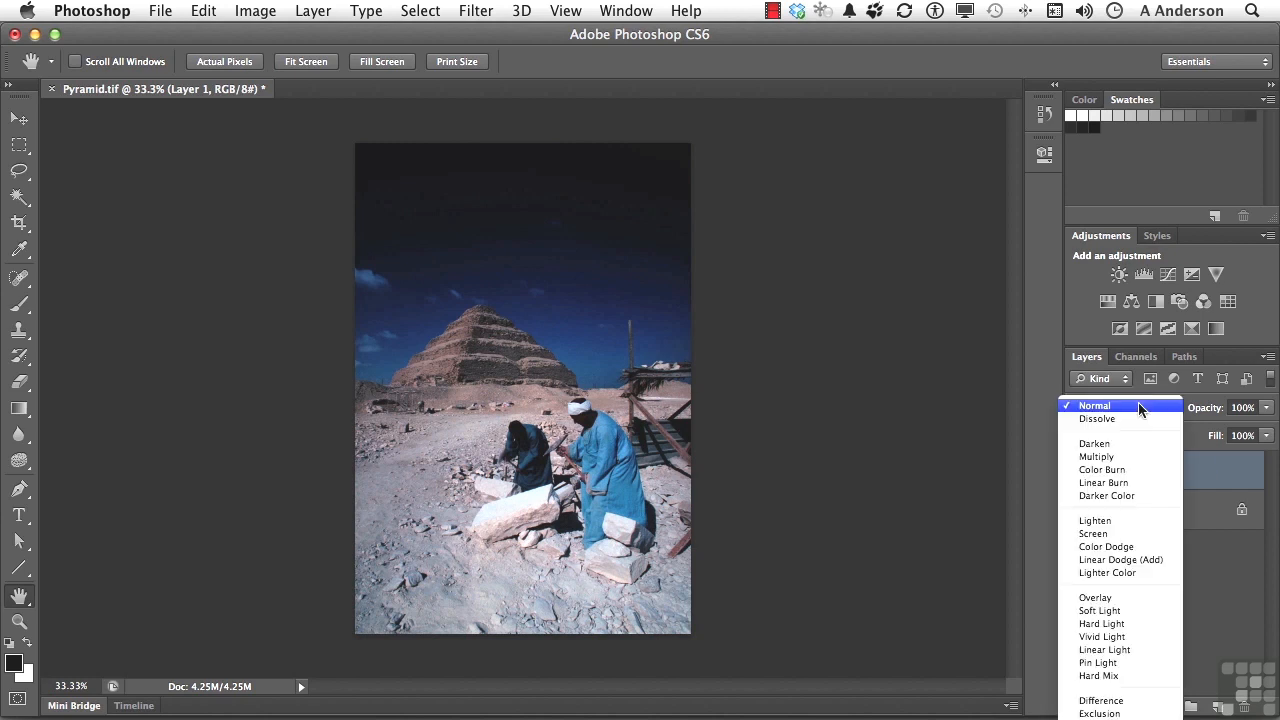
pyautogui.click(1118, 598)
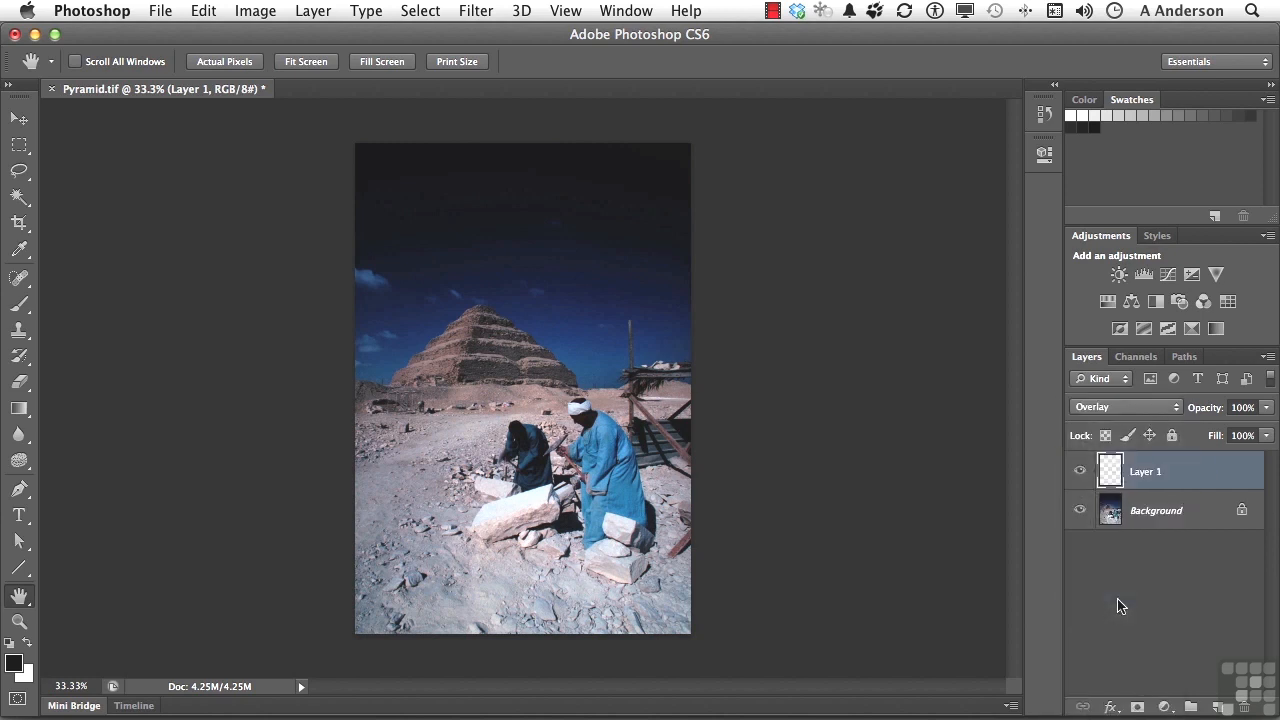
pyautogui.click(1080, 510)
pyautogui.click(1080, 510)
# Define a mid-gray of RGB 128, 128, 128 and make it the background color, with white as the foreground color.
pyautogui.click(1082, 100)
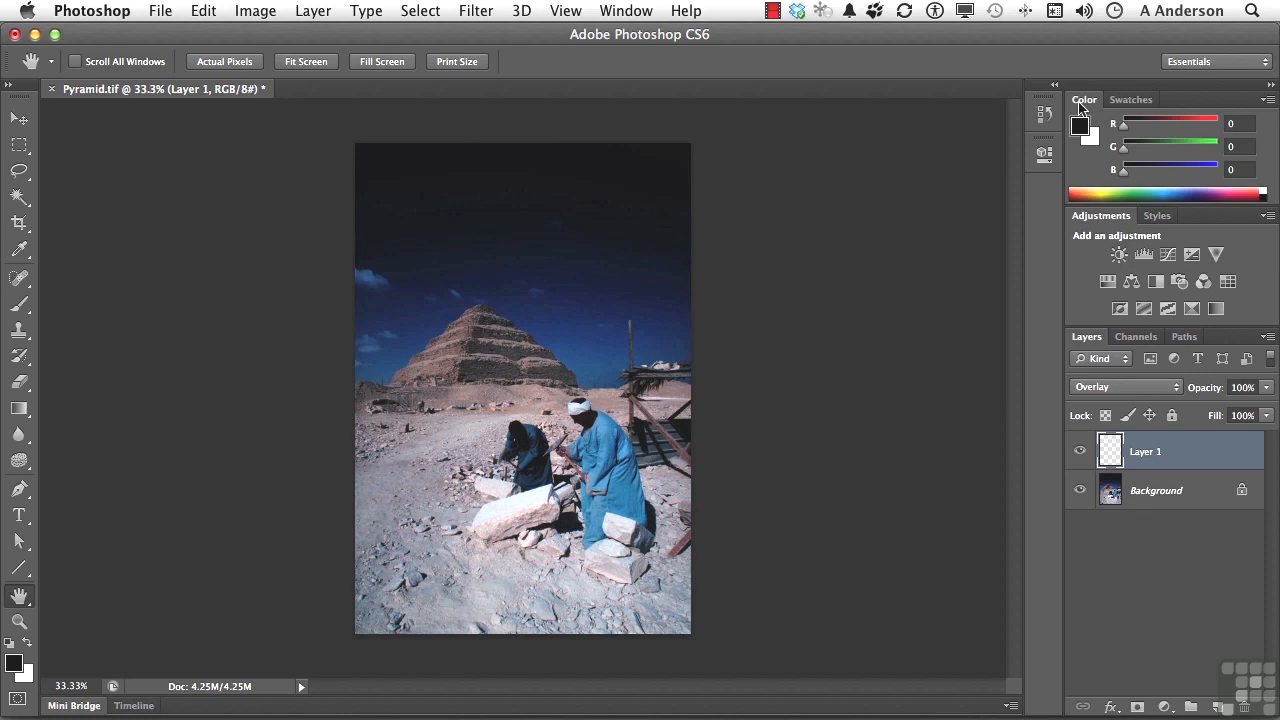
pyautogui.click(625, 11)
pyautogui.click(625, 11)
pyautogui.click(1243, 124)
pyautogui.write('128')
pyautogui.press('Tab')
pyautogui.write('128')
pyautogui.press('Tab')
pyautogui.write('128')
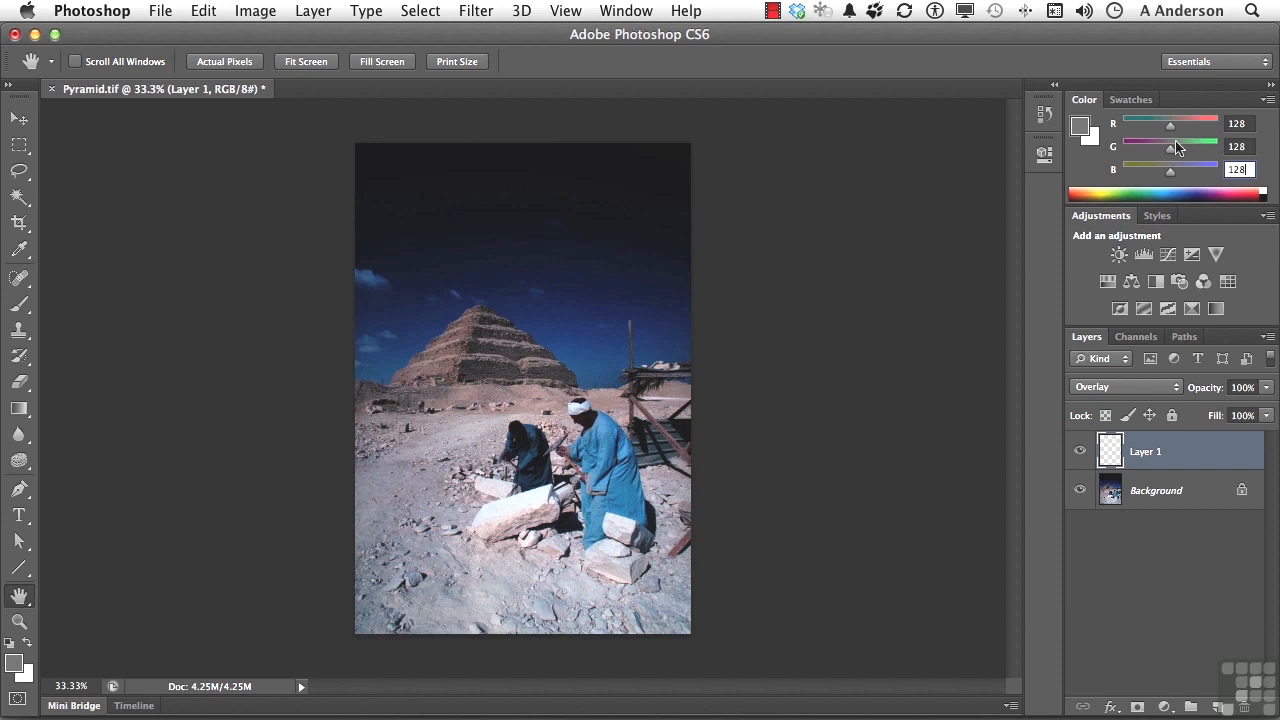
pyautogui.press('Tab')
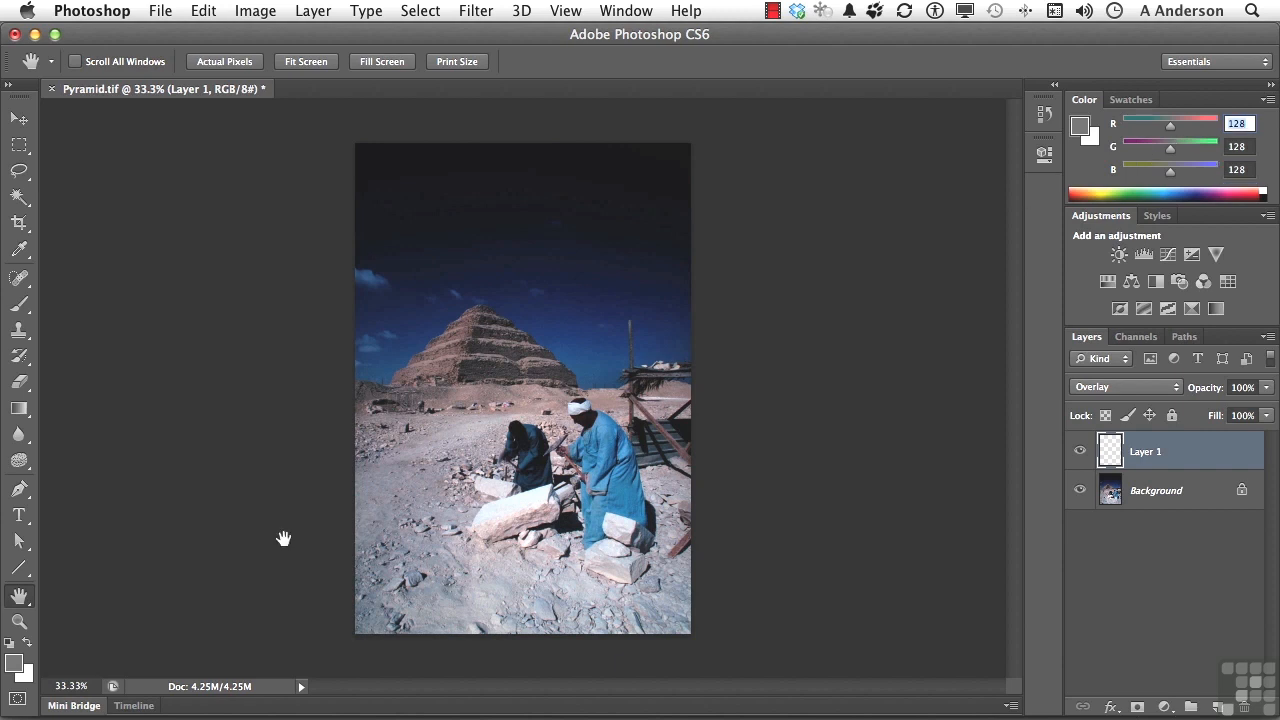
pyautogui.click(28, 645)
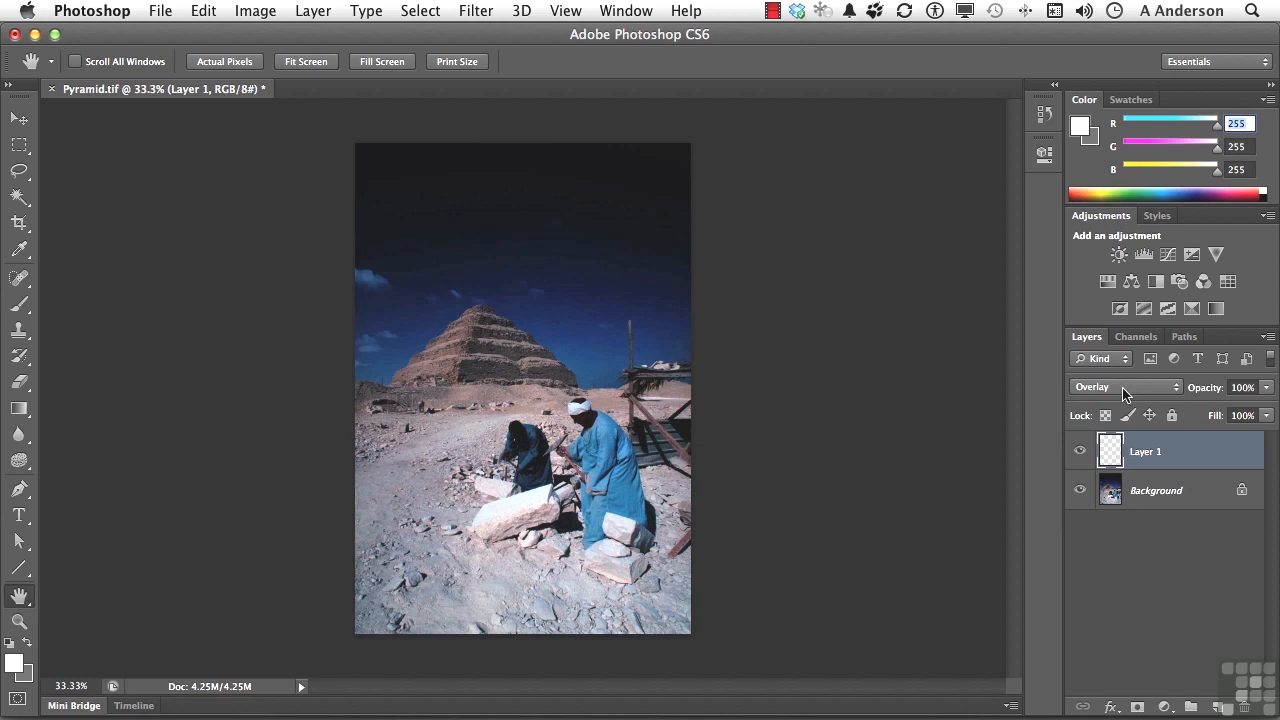
# Fill Layer 1 with a linear foreground-to-background gradient running from the upper sky straight down to the lower part of the pyramid.
pyautogui.click(20, 410)
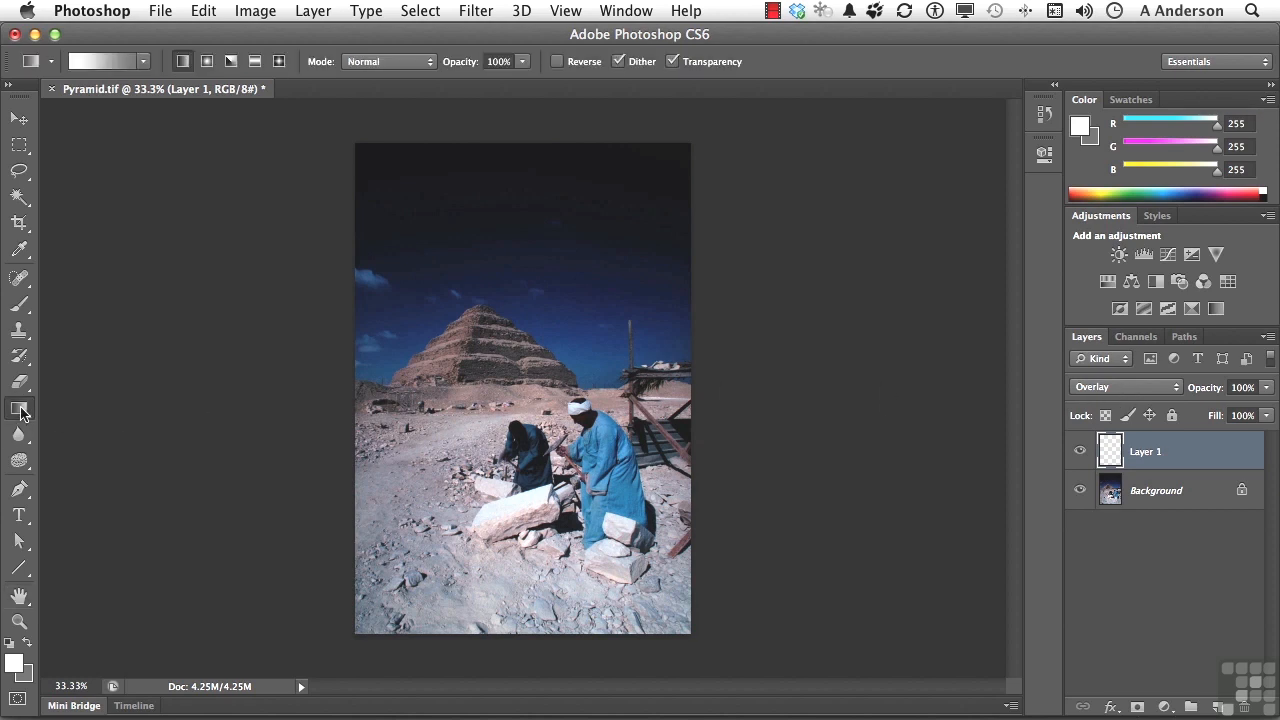
pyautogui.click(145, 65)
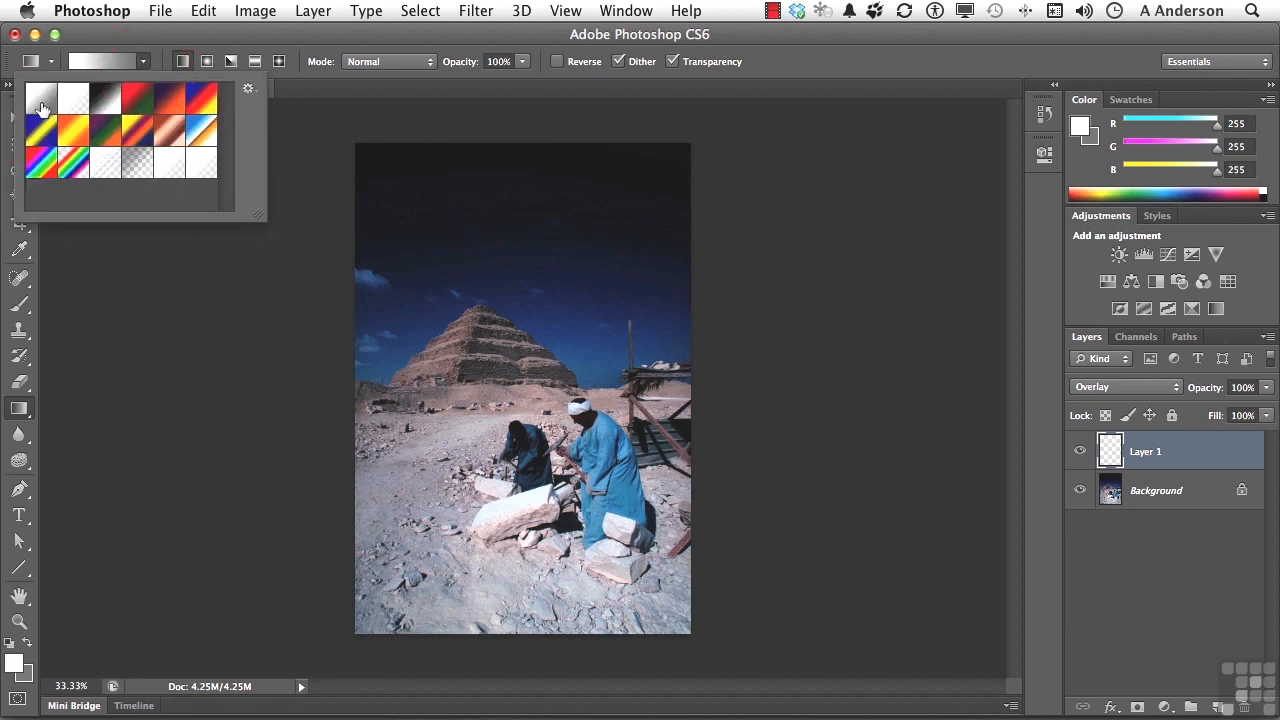
pyautogui.click(41, 108)
pyautogui.click(183, 64)
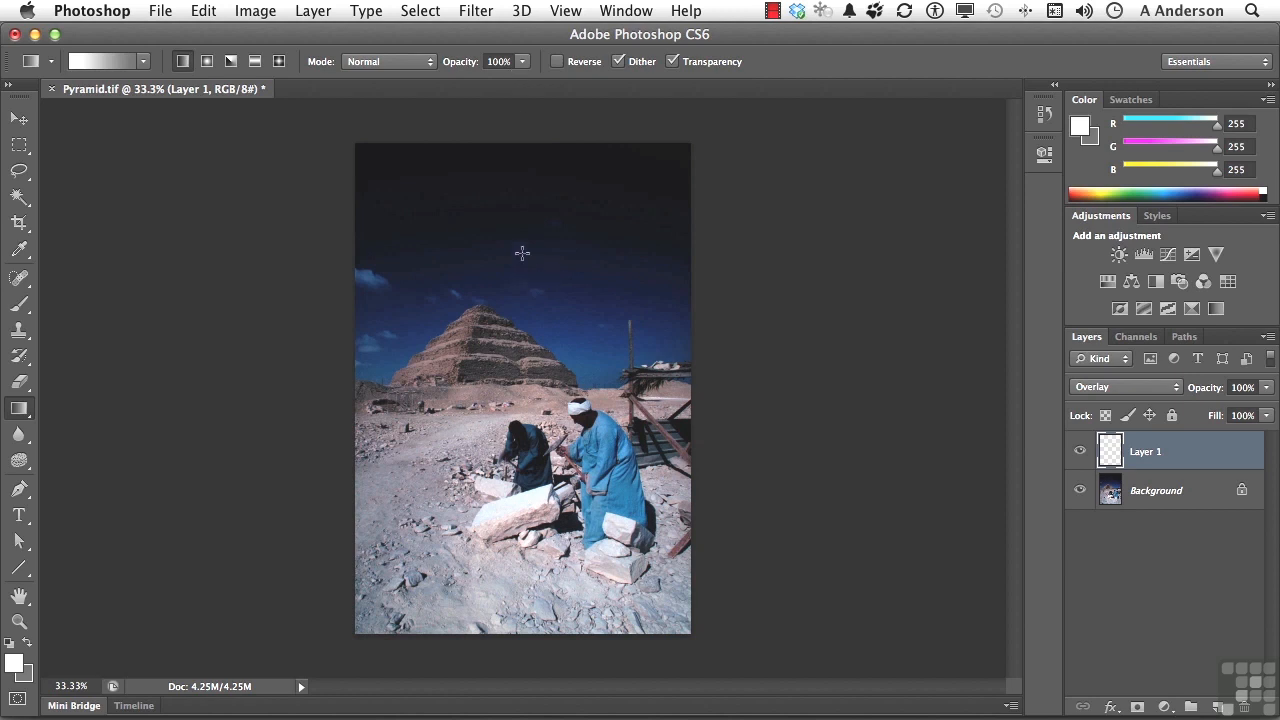
pyautogui.moveTo(522, 253); pyautogui.dragTo(530, 396)
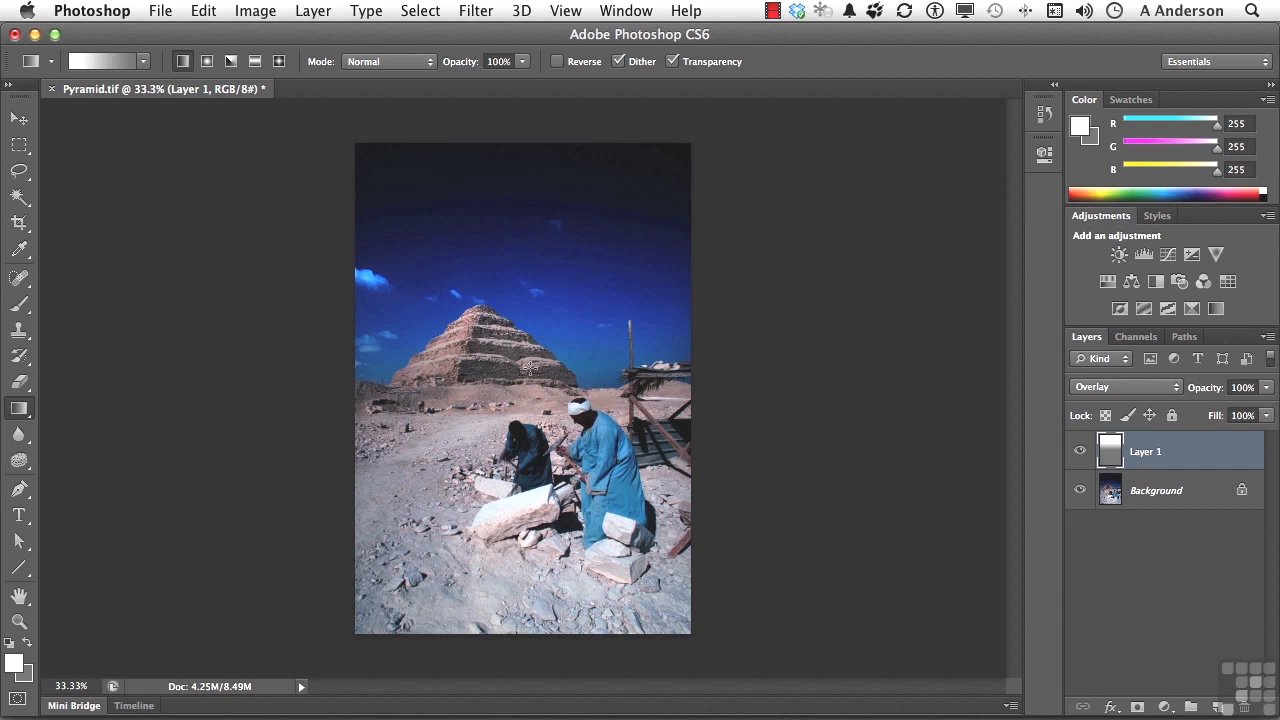
pyautogui.moveTo(521, 179); pyautogui.dragTo(522, 364)
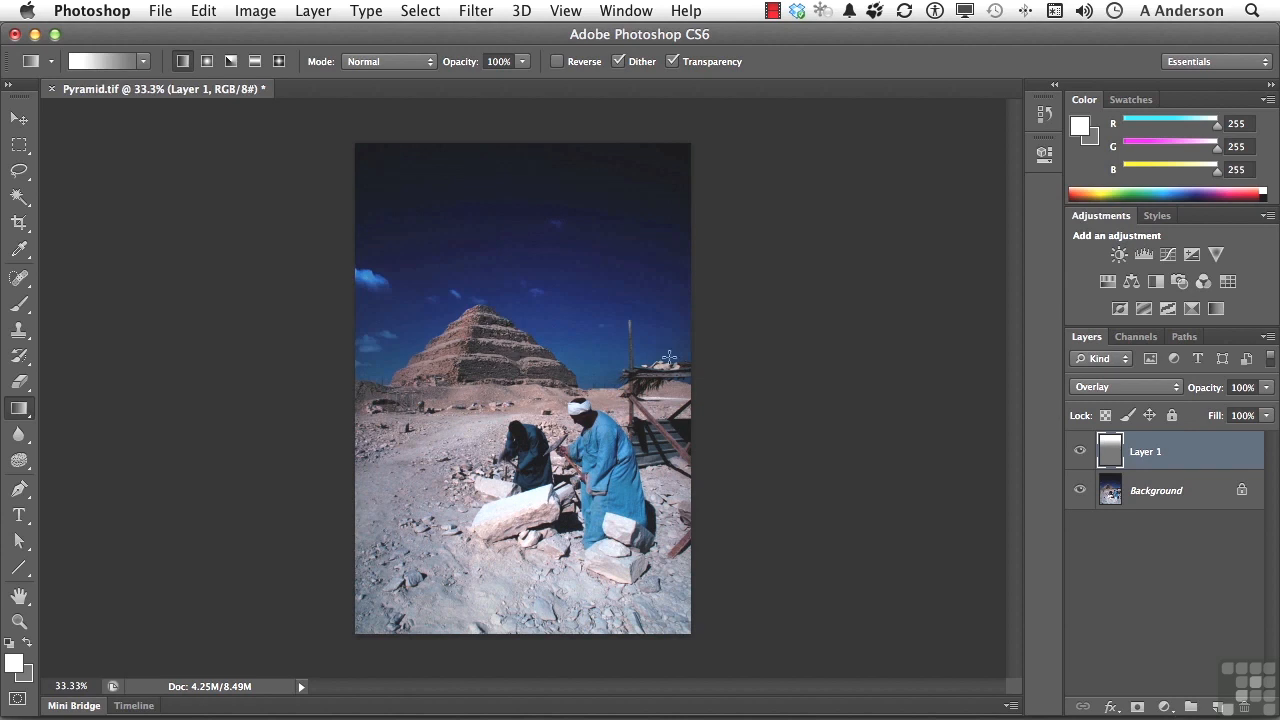
# Compare the photo with and without the gradient layer, and view the gradient without the Background.
pyautogui.click(1080, 455)
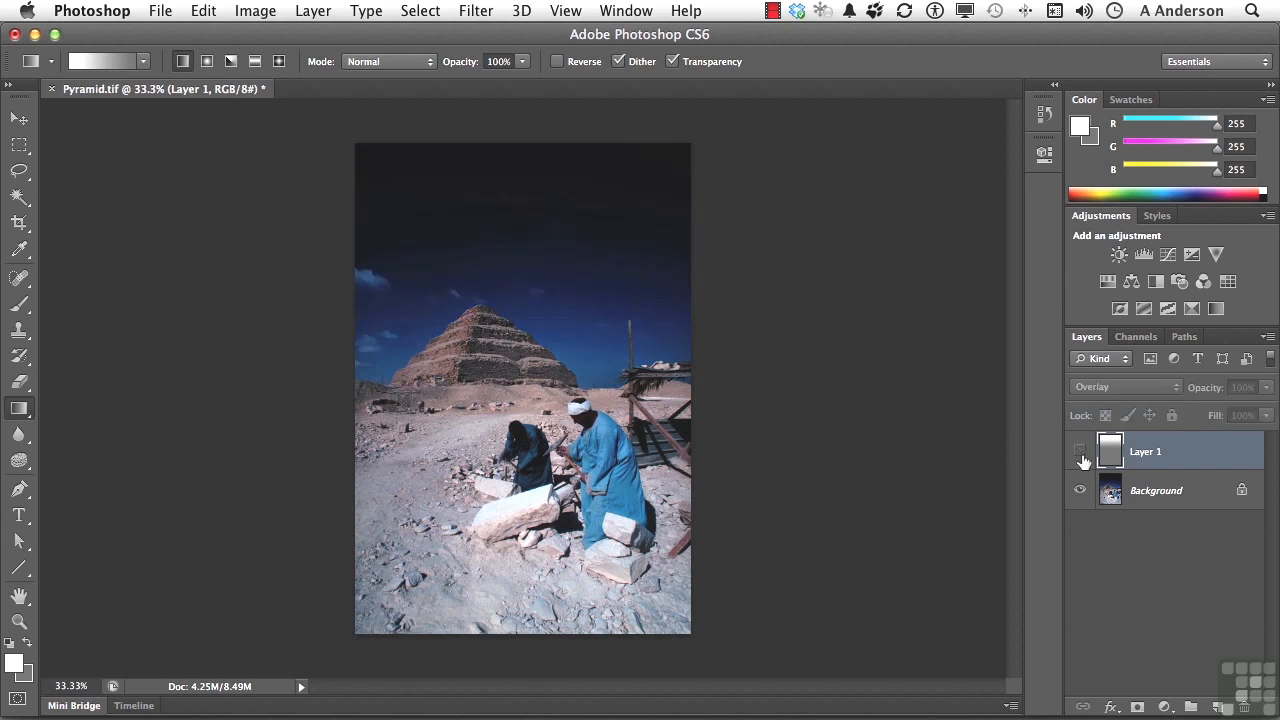
pyautogui.click(1080, 455)
pyautogui.click(1081, 456)
pyautogui.click(1081, 456)
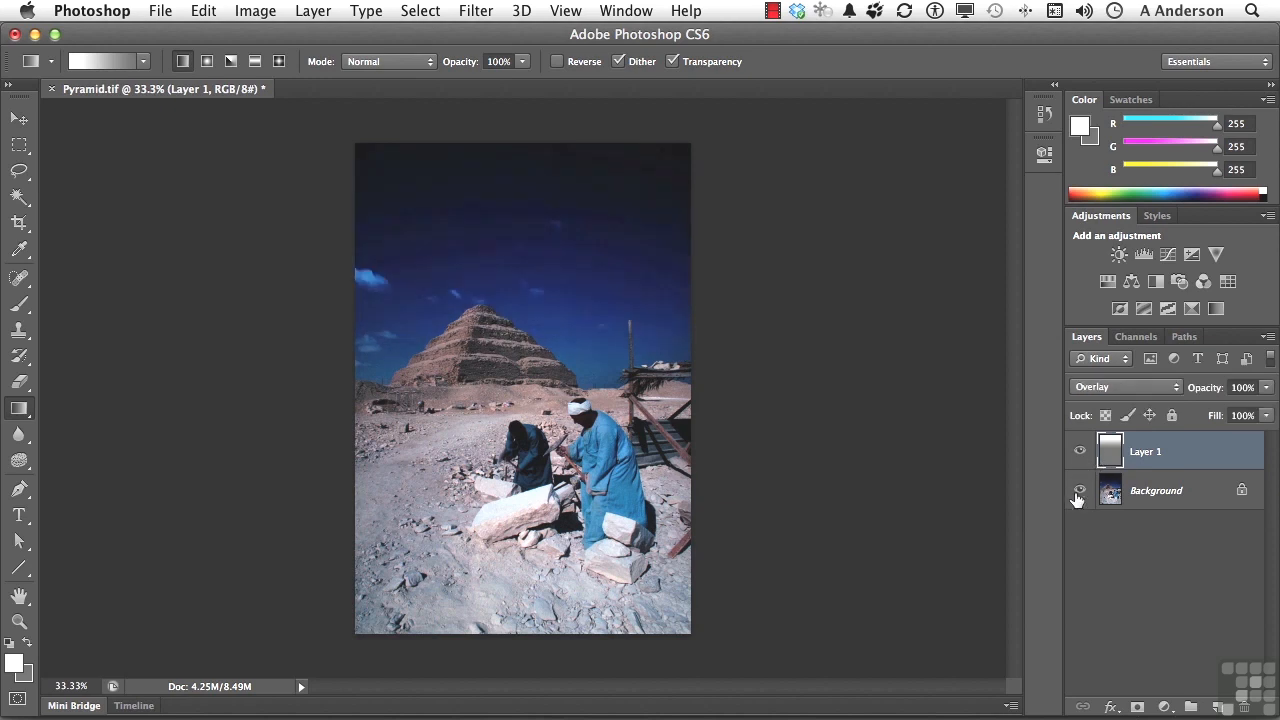
pyautogui.click(1079, 490)
pyautogui.click(1078, 492)
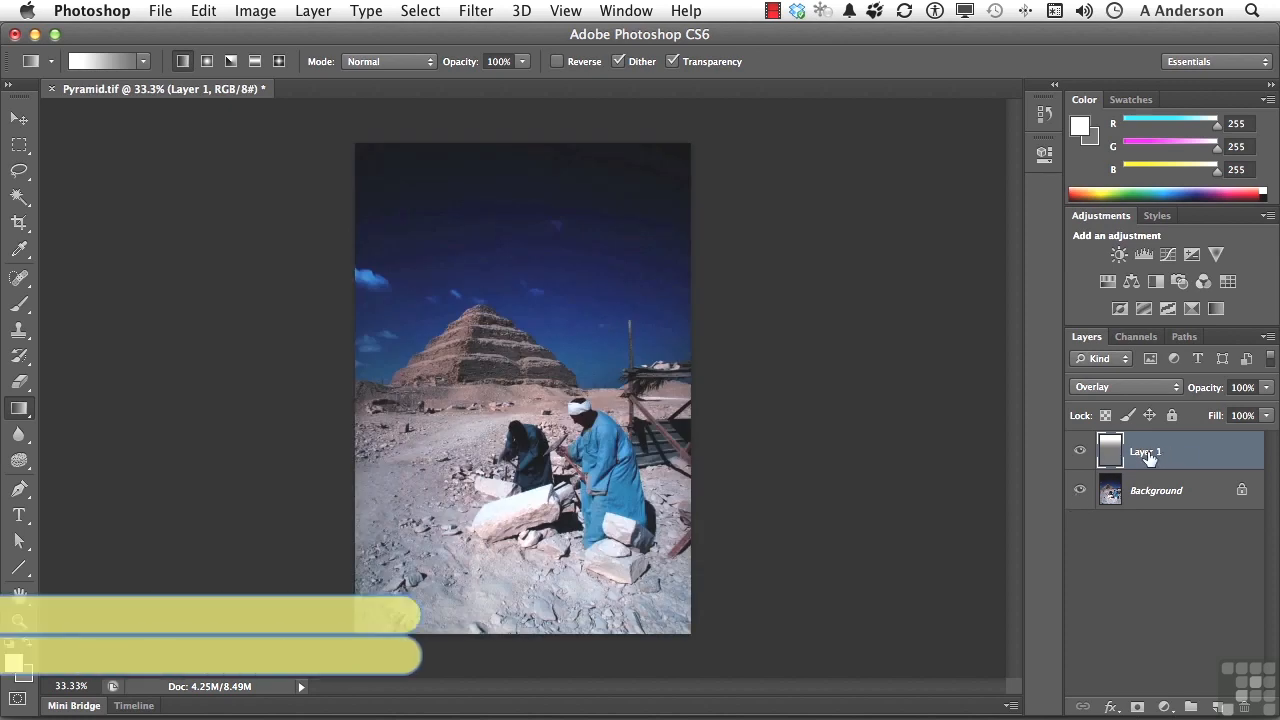
# Duplicate the gradient layer twice and lower the topmost copy's opacity to 81%.
pyautogui.press('super+j')
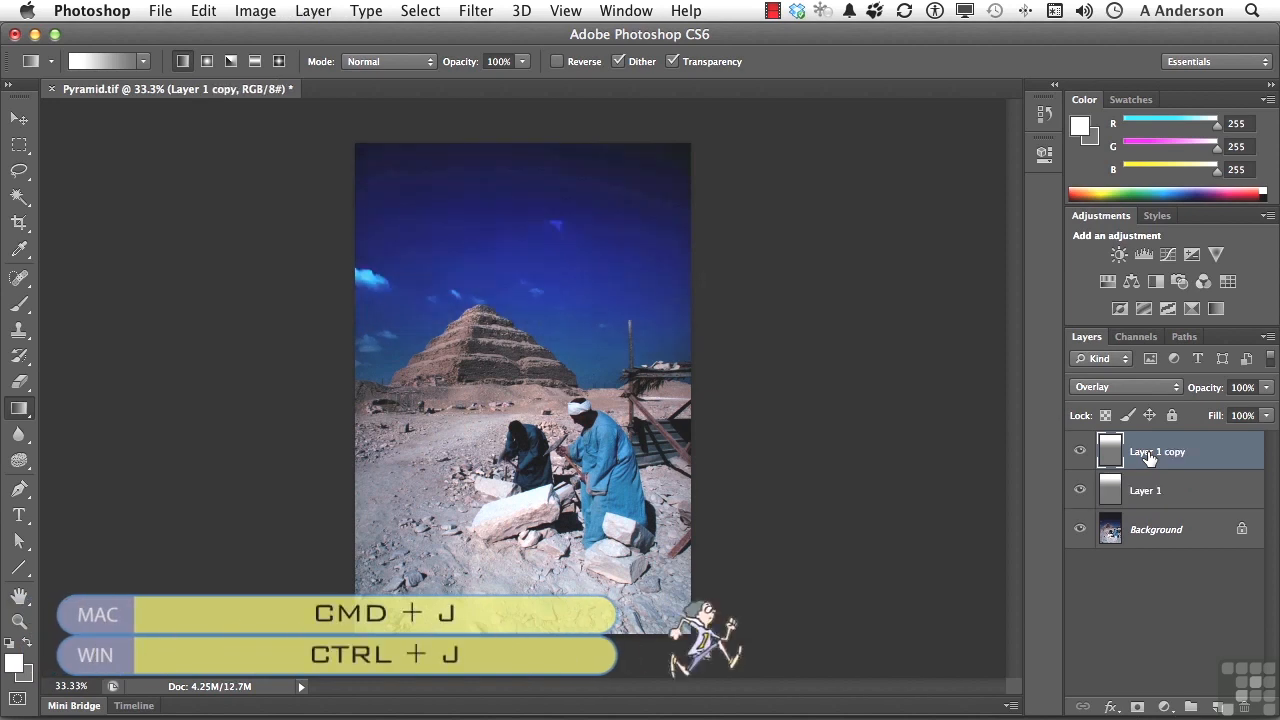
pyautogui.press('super+j')
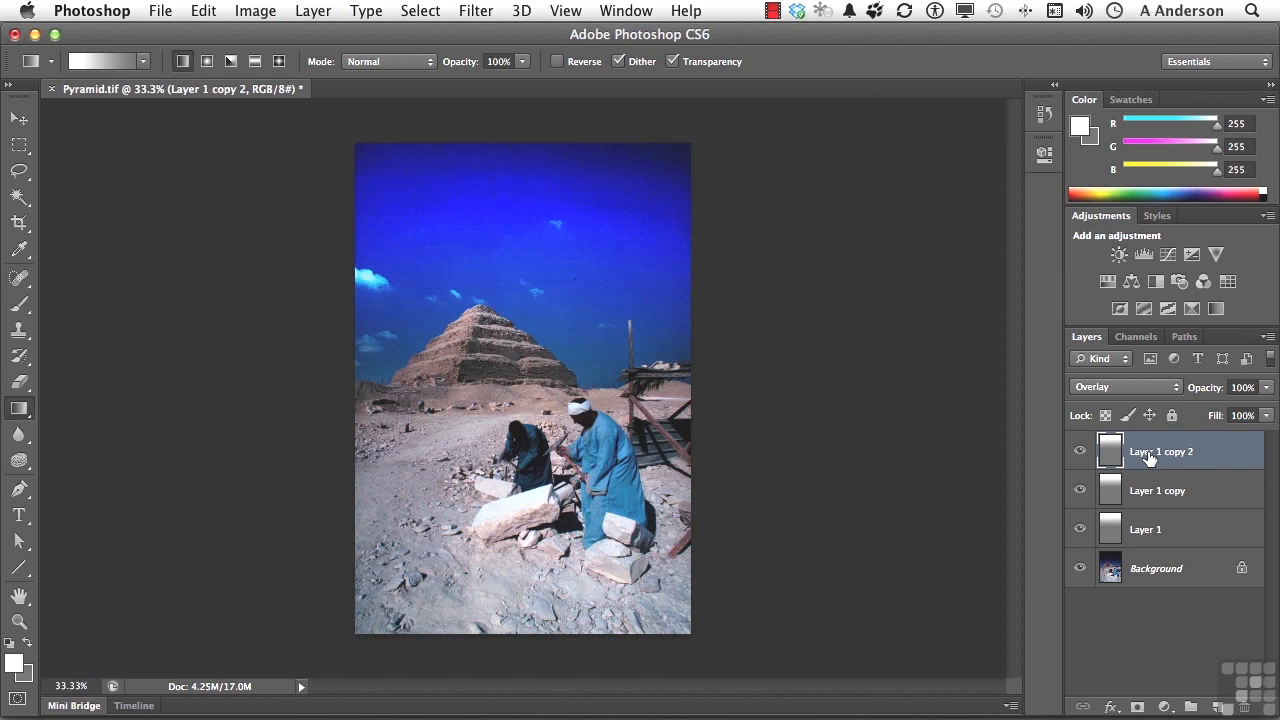
pyautogui.moveTo(1208, 392); pyautogui.dragTo(1188, 395)
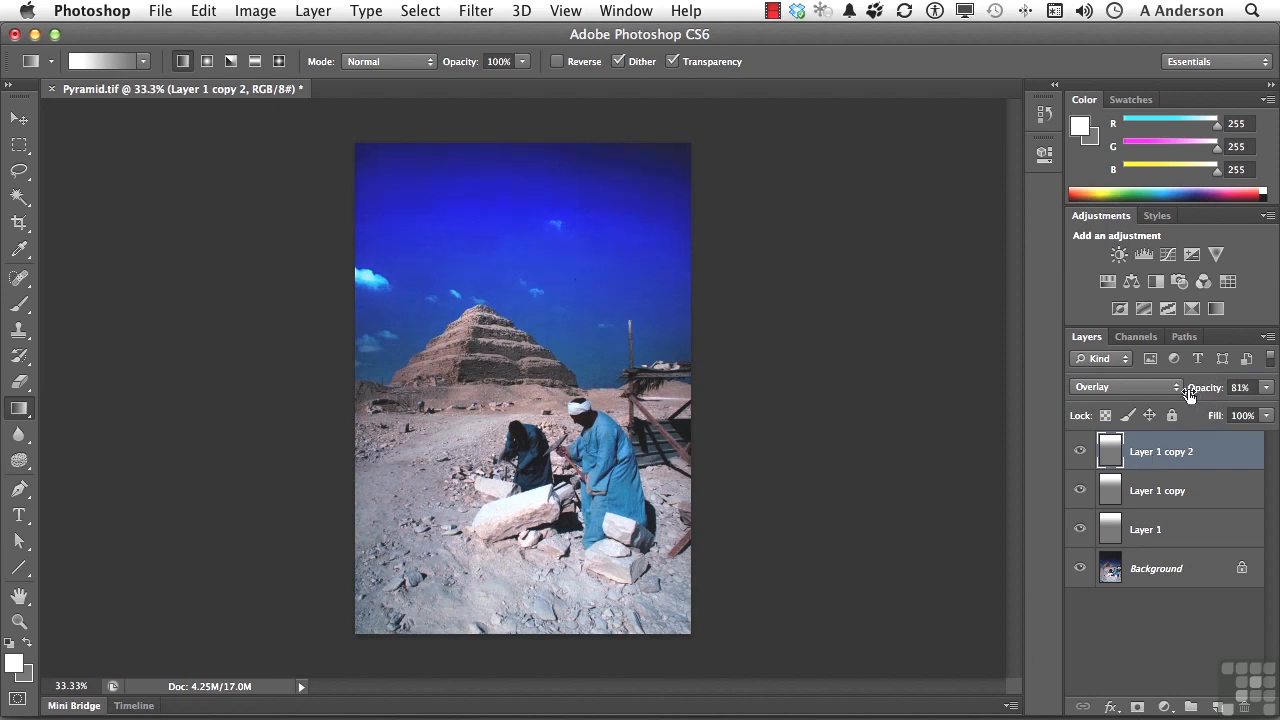